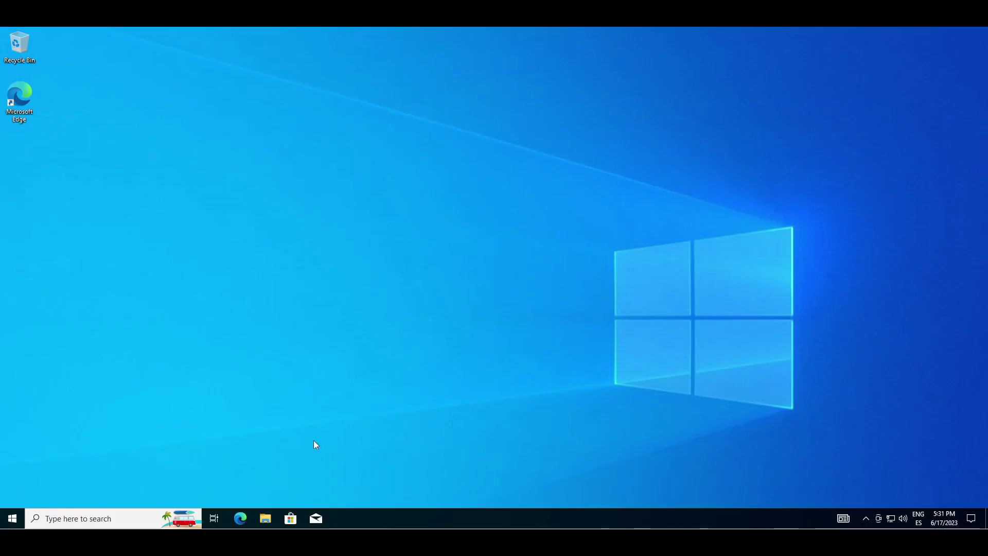
Load redact.dev in Edge and download the Redact-Setup-0.16.6.exe installer
{"action": "left_click", "coordinate": [240, 518]}
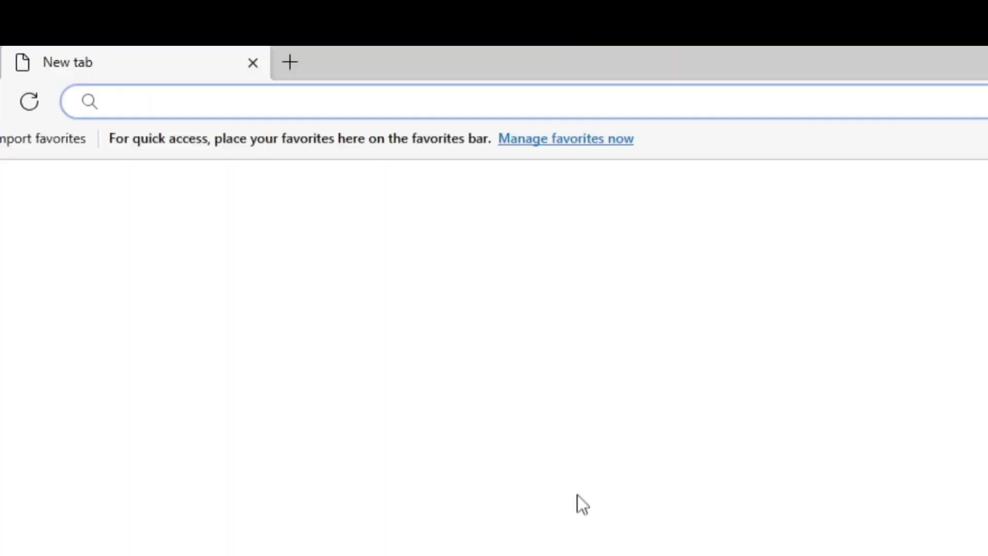
{"action": "type", "text": "redact.dev"}
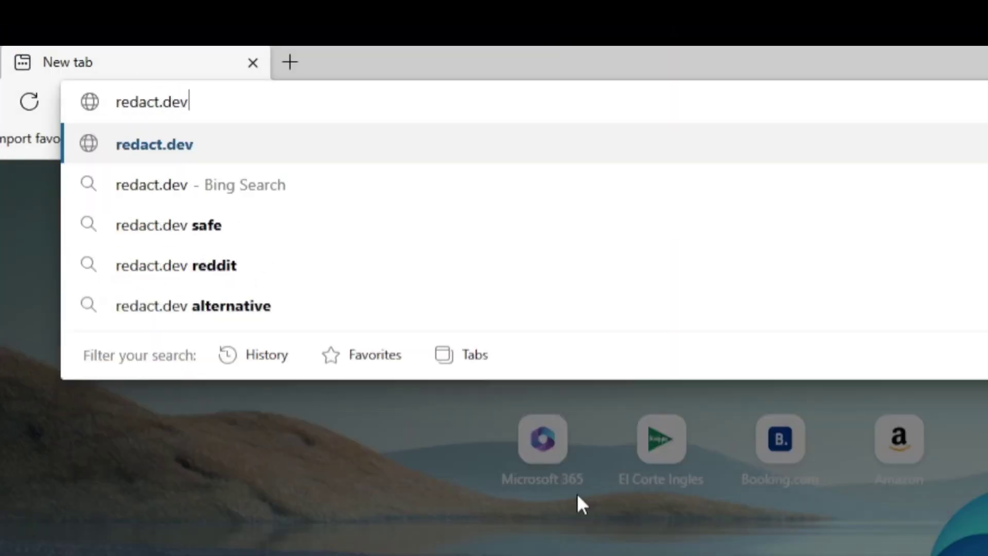
{"action": "key", "text": "Return"}
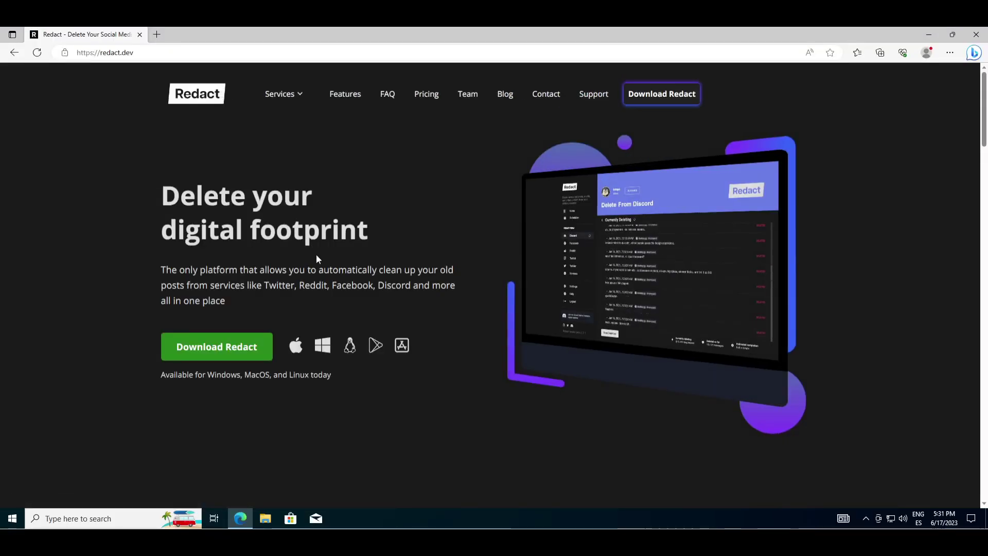
{"action": "left_click", "coordinate": [221, 354]}
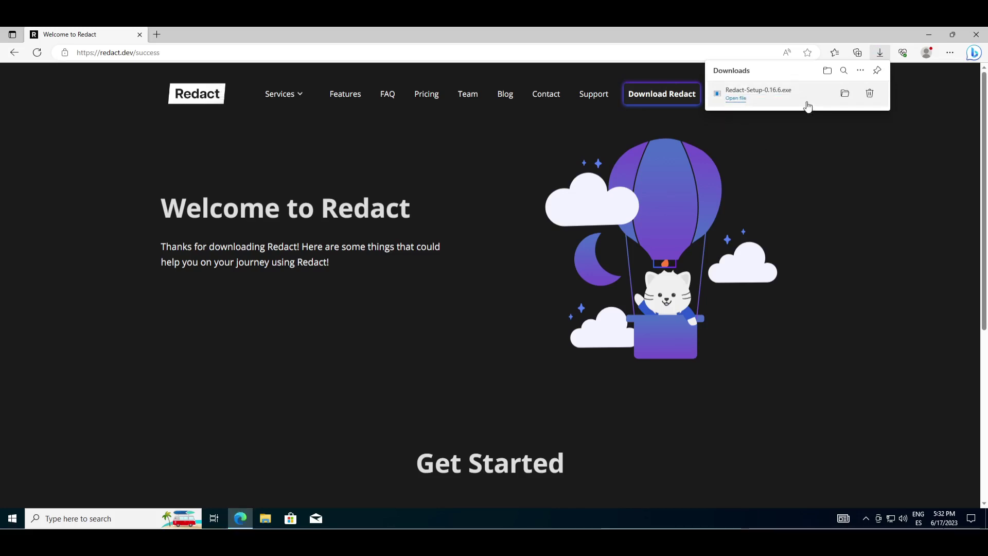
Run the downloaded Redact-Setup-0.16.6.exe installer from the Downloads panel
{"action": "left_click", "coordinate": [807, 105]}
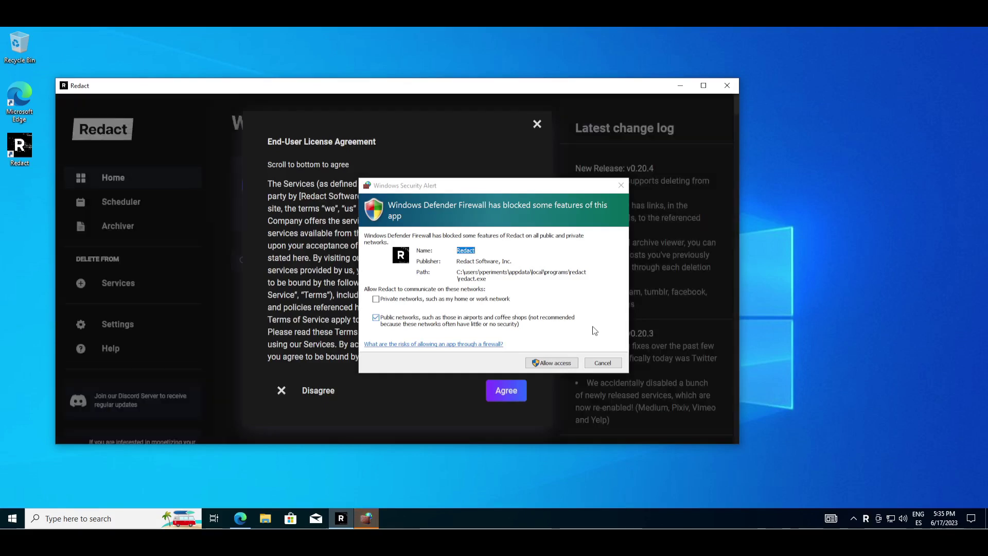
Allow Redact through the Windows firewall, agree to the license agreement, and bring Redact to the front
{"action": "left_click", "coordinate": [533, 365]}
{"action": "left_click", "coordinate": [533, 363]}
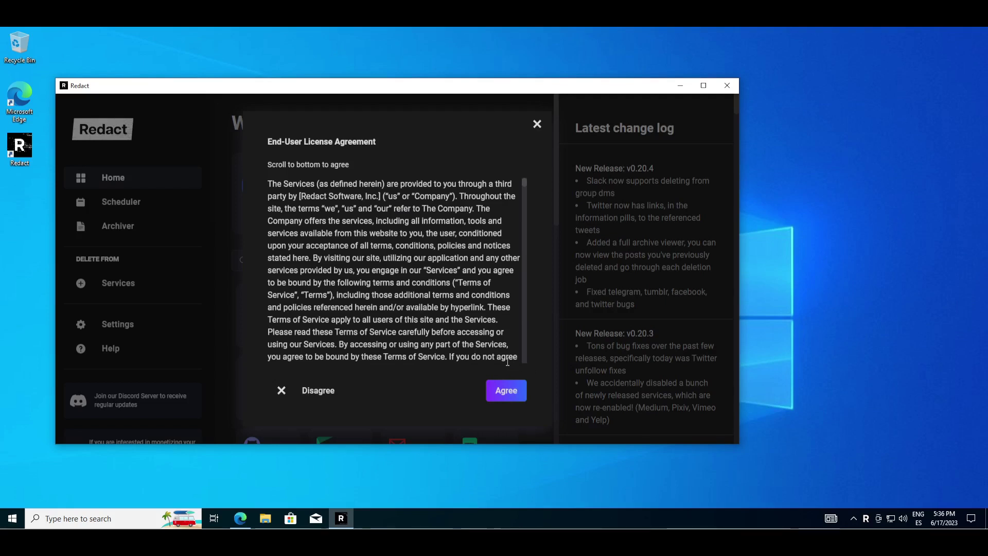
{"action": "left_click", "coordinate": [494, 392]}
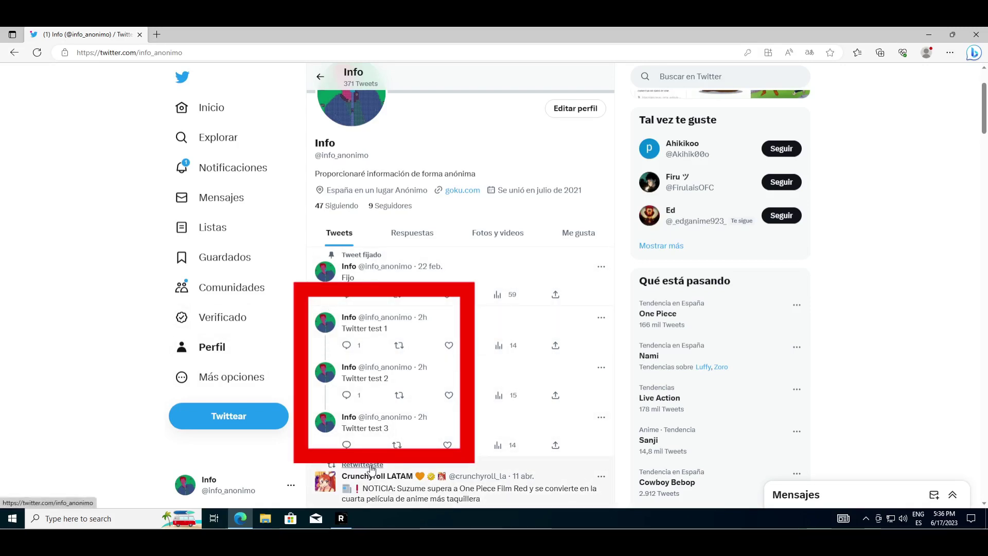
{"action": "left_click", "coordinate": [344, 521]}
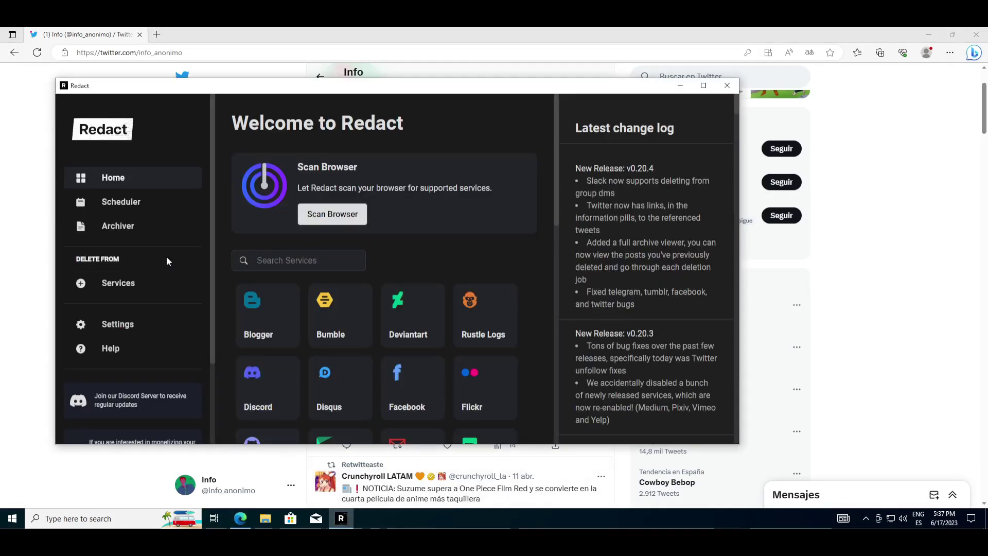
Search the Services list for 'tw' and add Twitter as a service
{"action": "left_click", "coordinate": [82, 283]}
{"action": "left_click", "coordinate": [612, 181]}
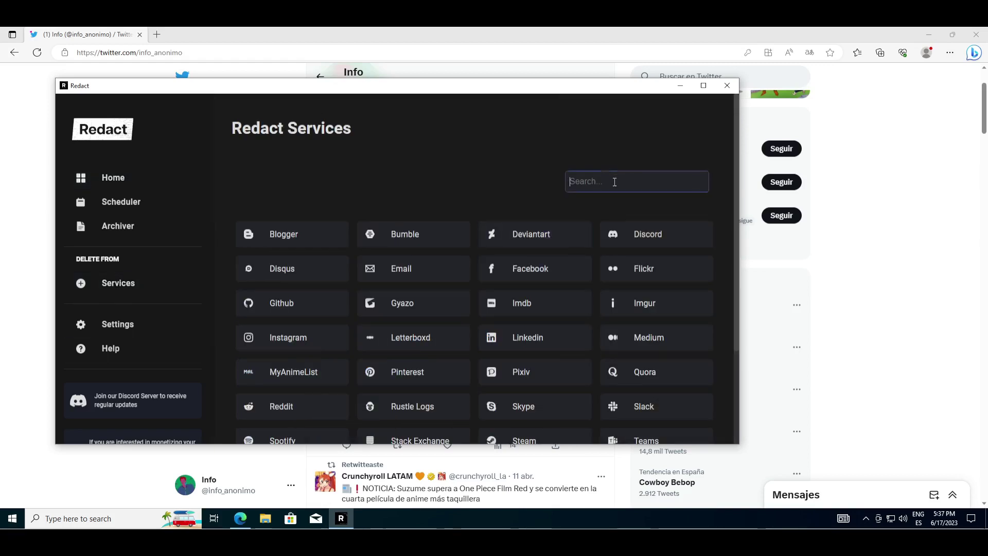
{"action": "type", "text": "tw"}
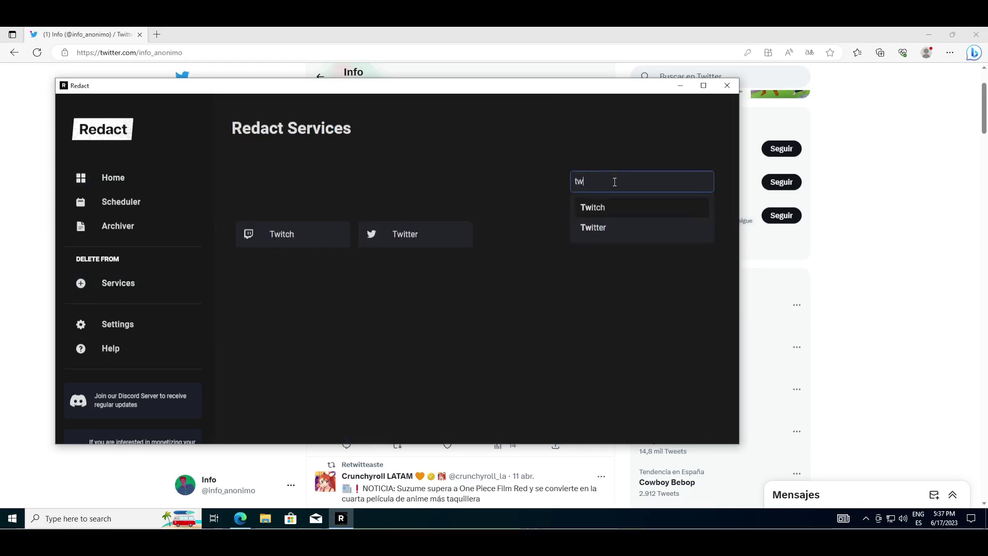
{"action": "left_click", "coordinate": [407, 245]}
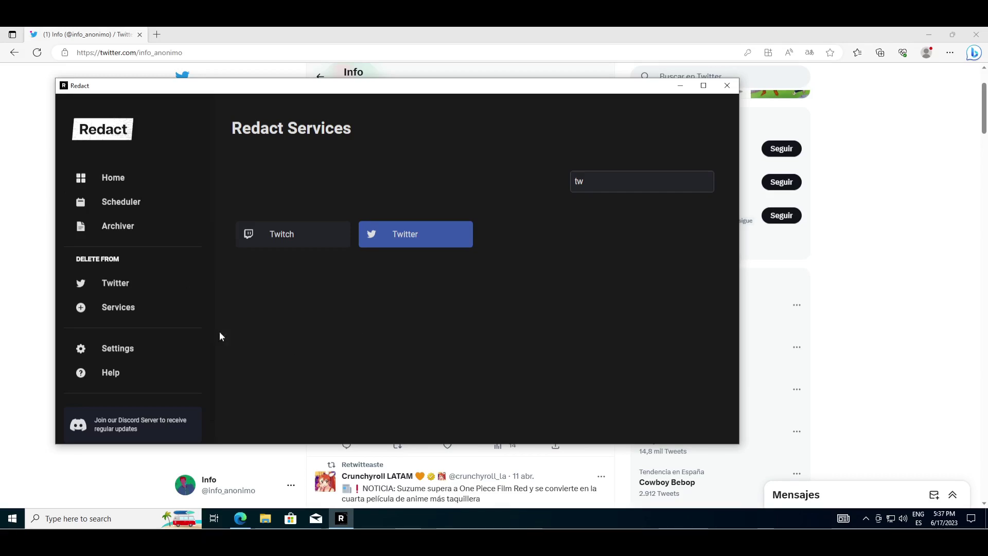
Sign in to the Twitter account from Redact's Twitter page, entering the account password
{"action": "left_click", "coordinate": [118, 286]}
{"action": "left_click", "coordinate": [477, 321]}
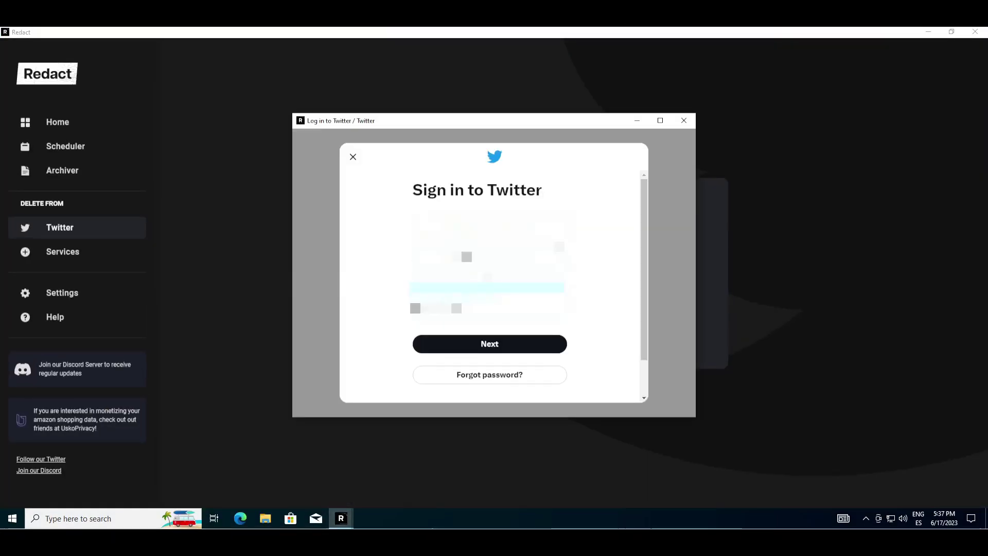
{"action": "key", "text": "Return"}
{"action": "key", "text": "ctrl+v"}
{"action": "key", "text": "Return"}
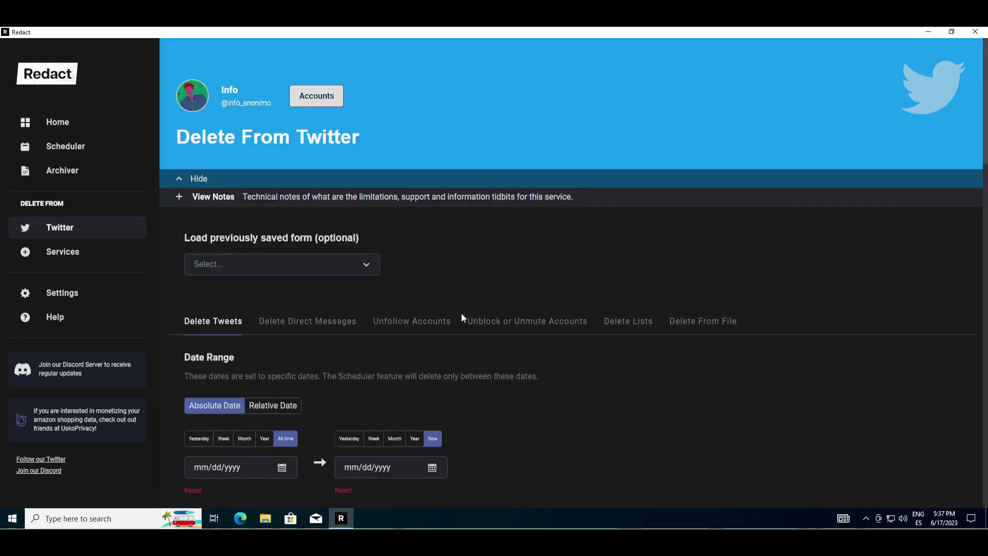
{"action": "scroll", "coordinate": [363, 366], "scroll_direction": "down", "scroll_amount": 2}
{"action": "scroll", "coordinate": [367, 261], "scroll_direction": "down", "scroll_amount": 6}
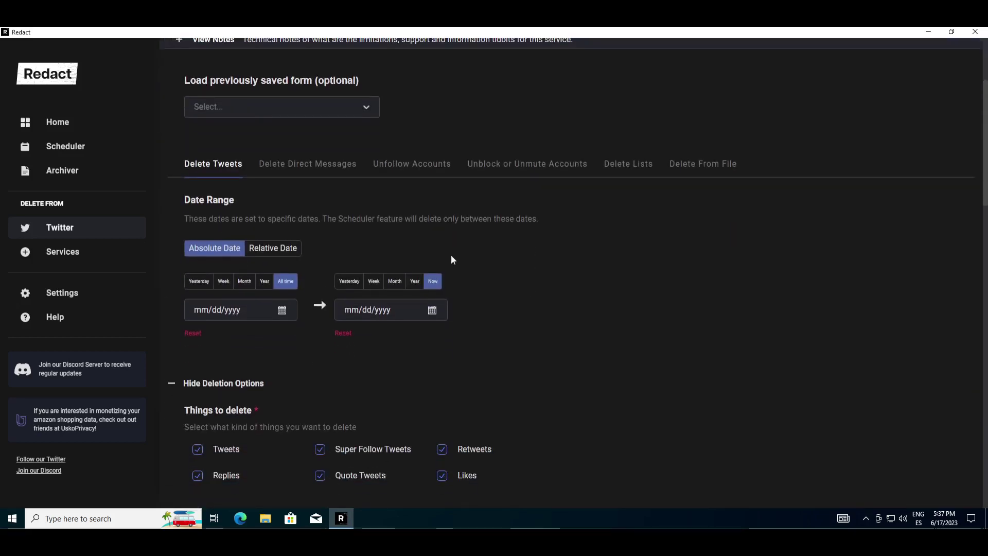
{"action": "scroll", "coordinate": [284, 215], "scroll_direction": "down", "scroll_amount": 15}
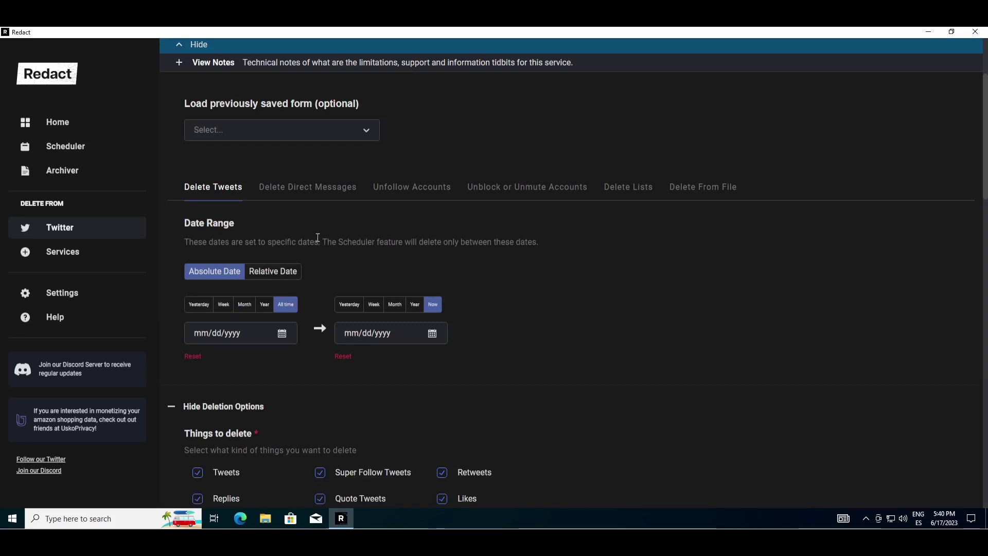
Set a relative date range covering the last 1 day (since Yesterday, in Days)
{"action": "left_click", "coordinate": [273, 271]}
{"action": "left_click", "coordinate": [246, 331]}
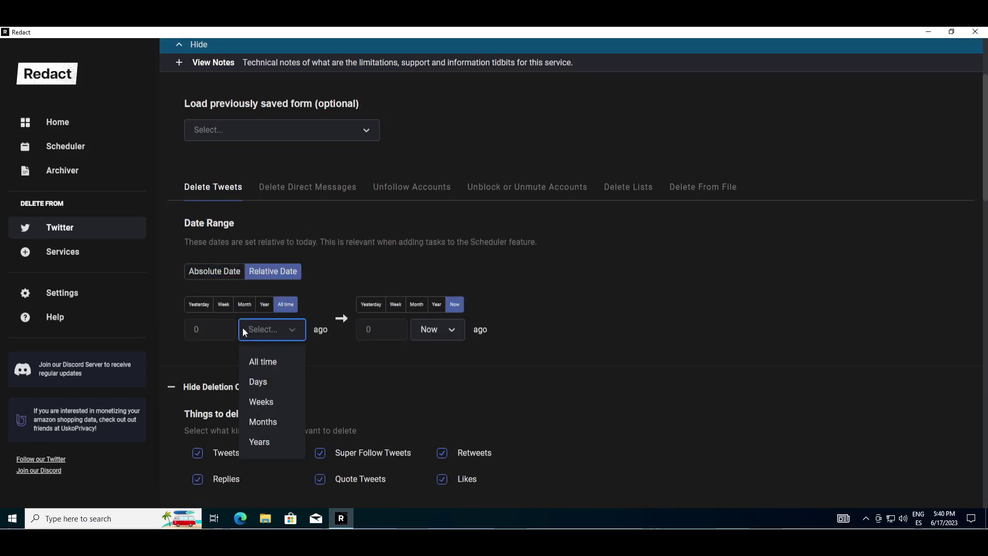
{"action": "left_click", "coordinate": [199, 304]}
{"action": "left_click", "coordinate": [270, 329]}
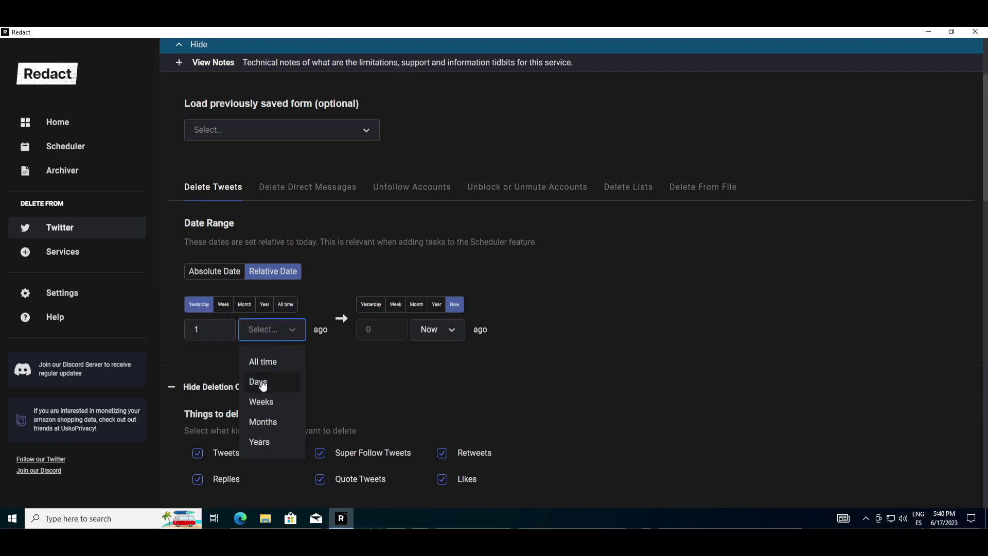
{"action": "left_click", "coordinate": [263, 385]}
Include Tweets in the items to delete and scroll down to the deletion mode options
{"action": "scroll", "coordinate": [590, 272], "scroll_direction": "down", "scroll_amount": 1}
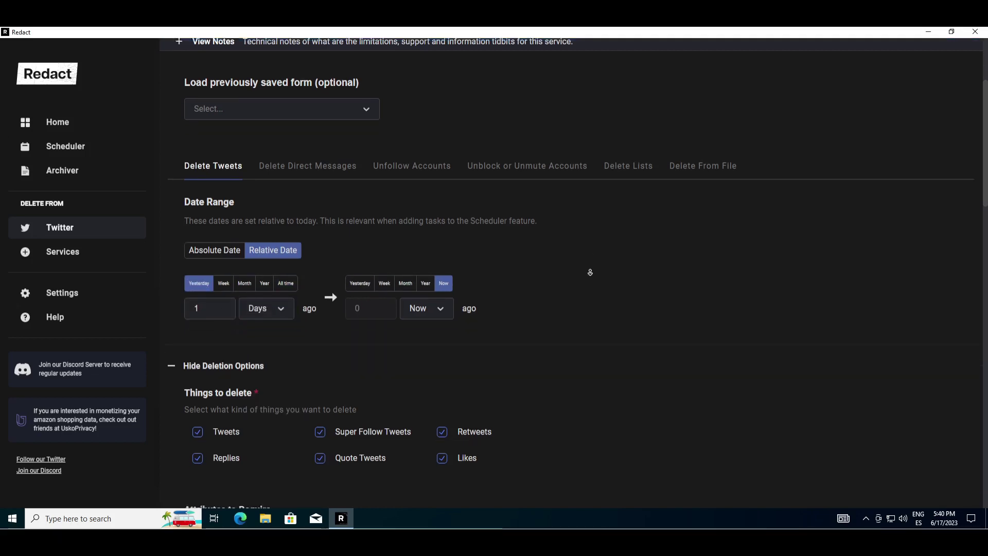
{"action": "scroll", "coordinate": [590, 272], "scroll_direction": "down", "scroll_amount": 8}
{"action": "scroll", "coordinate": [591, 293], "scroll_direction": "up", "scroll_amount": 6}
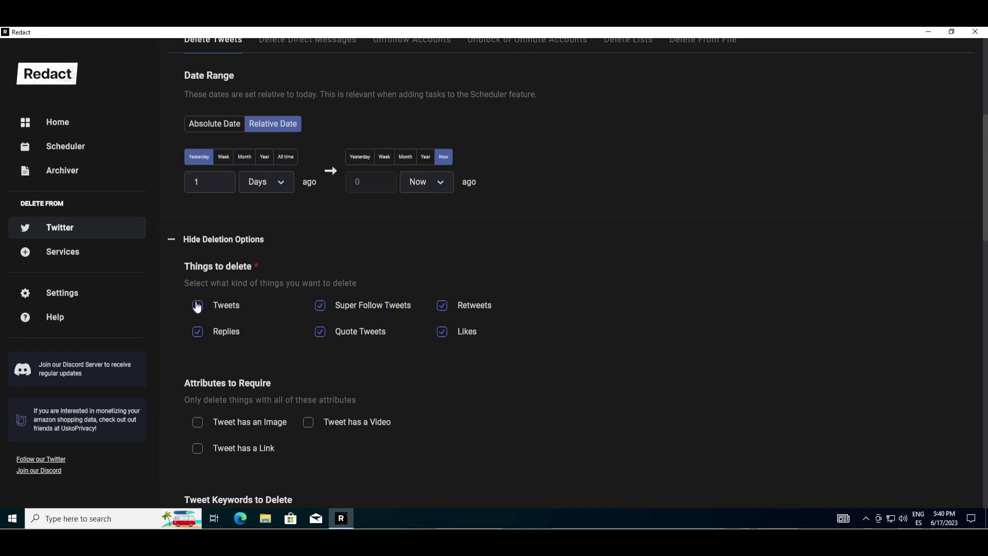
{"action": "left_click", "coordinate": [198, 306]}
{"action": "scroll", "coordinate": [721, 274], "scroll_direction": "down", "scroll_amount": 15}
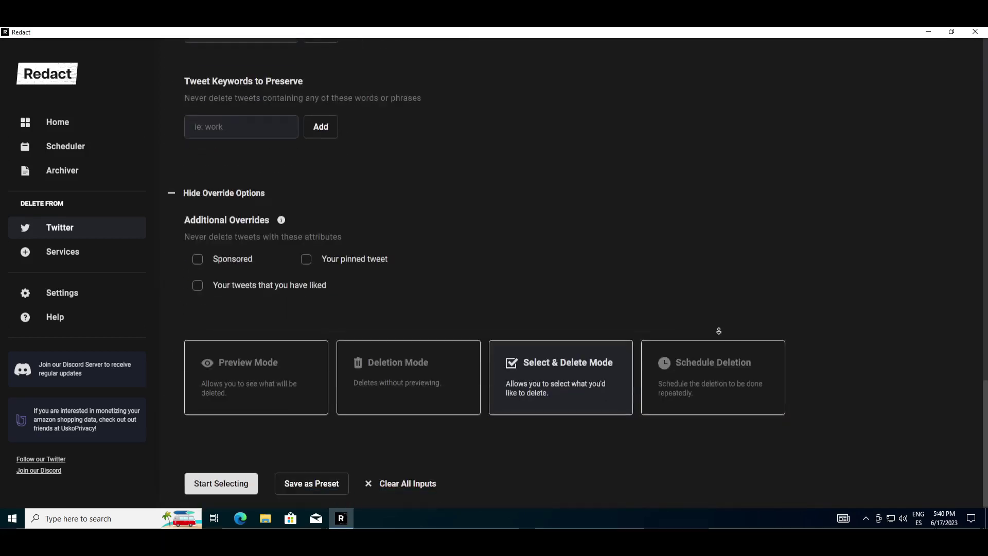
{"action": "scroll", "coordinate": [719, 331], "scroll_direction": "down", "scroll_amount": 1}
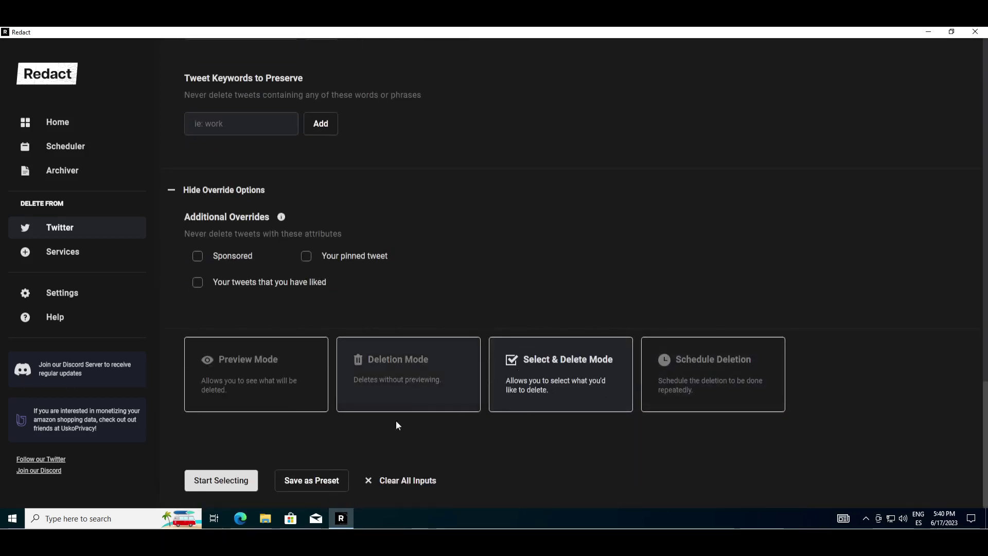
Agree to the terms, list matching tweets, and delete the three test tweets (Twitter test 1 to 3)
{"action": "left_click", "coordinate": [237, 479]}
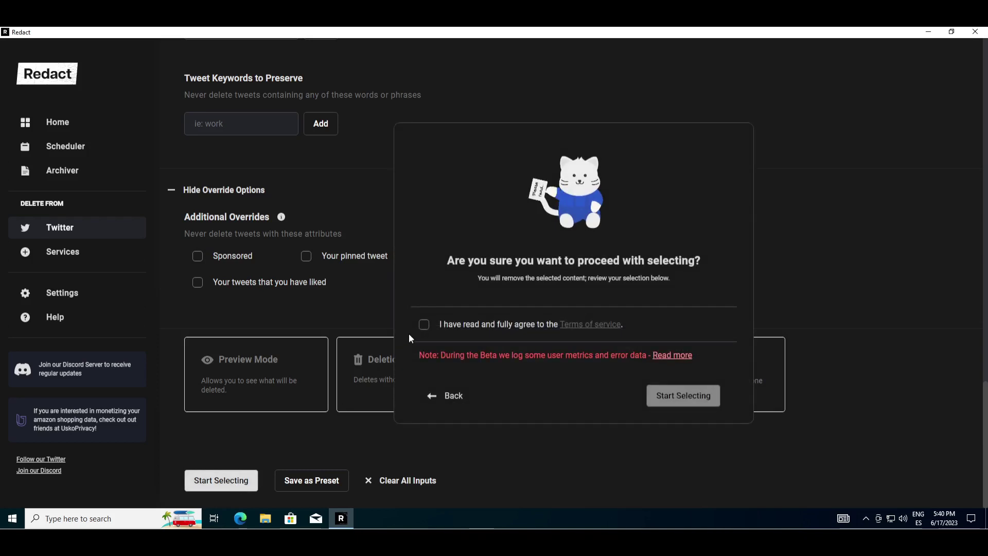
{"action": "left_click", "coordinate": [424, 324]}
{"action": "left_click", "coordinate": [705, 391]}
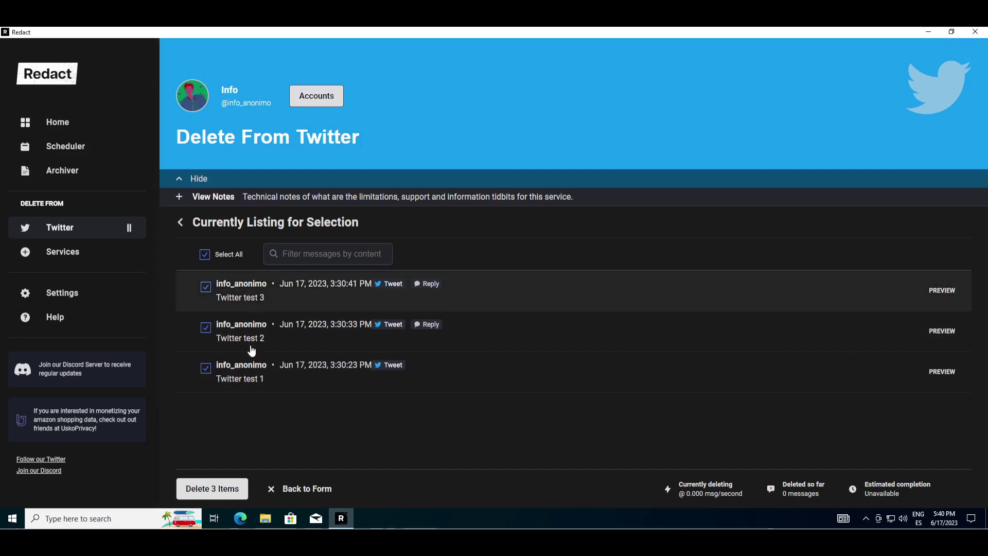
{"action": "left_click", "coordinate": [223, 490]}
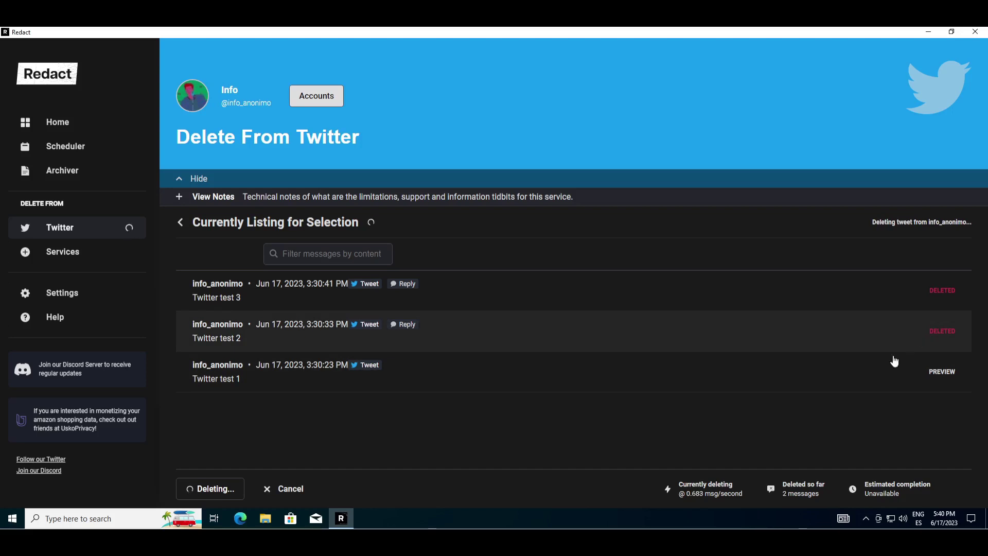
Open Twitter in Edge and check the profile's tweet list to confirm the test tweets are gone
{"action": "left_click", "coordinate": [240, 518]}
{"action": "type", "text": "twitter"}
{"action": "key", "text": "Return"}
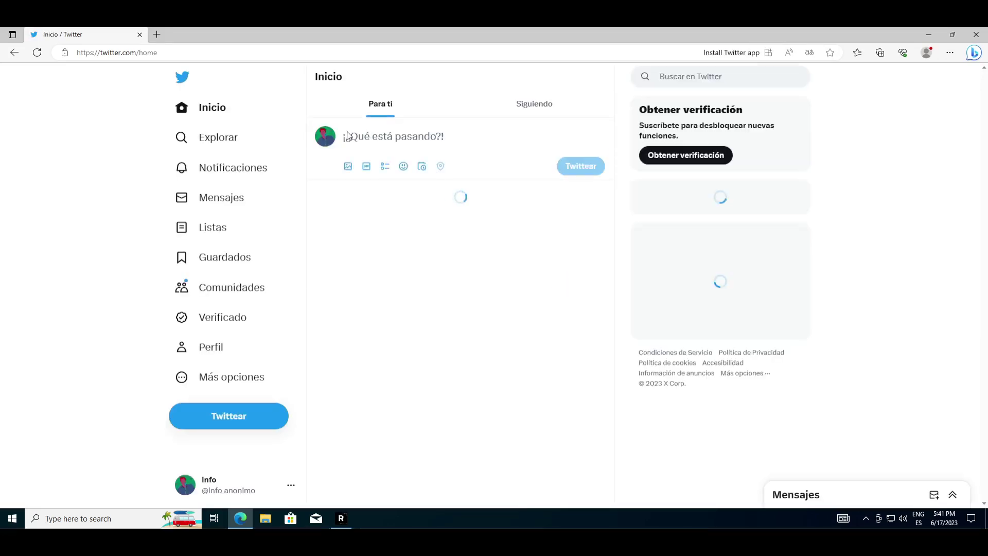
{"action": "left_click", "coordinate": [326, 136]}
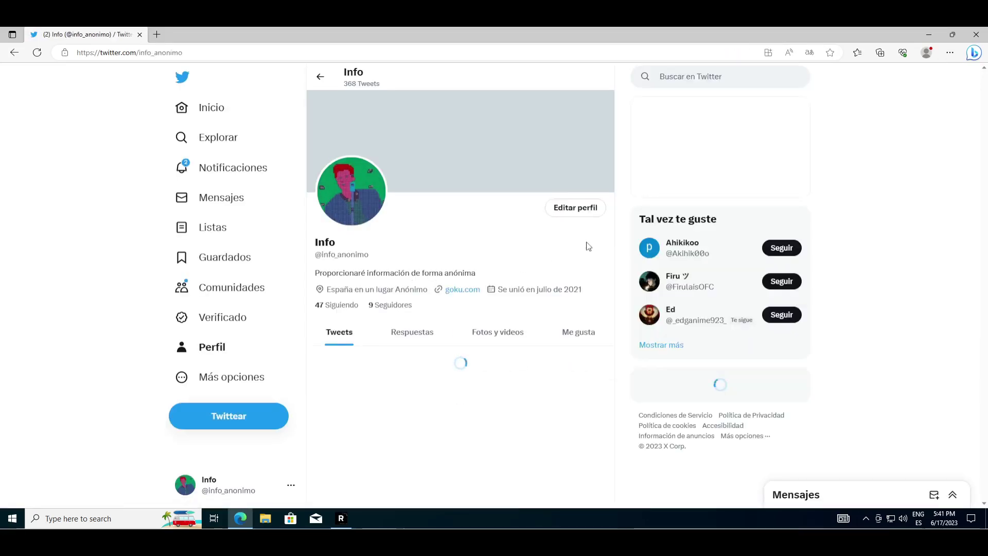
{"action": "scroll", "coordinate": [579, 260], "scroll_direction": "down", "scroll_amount": 2}
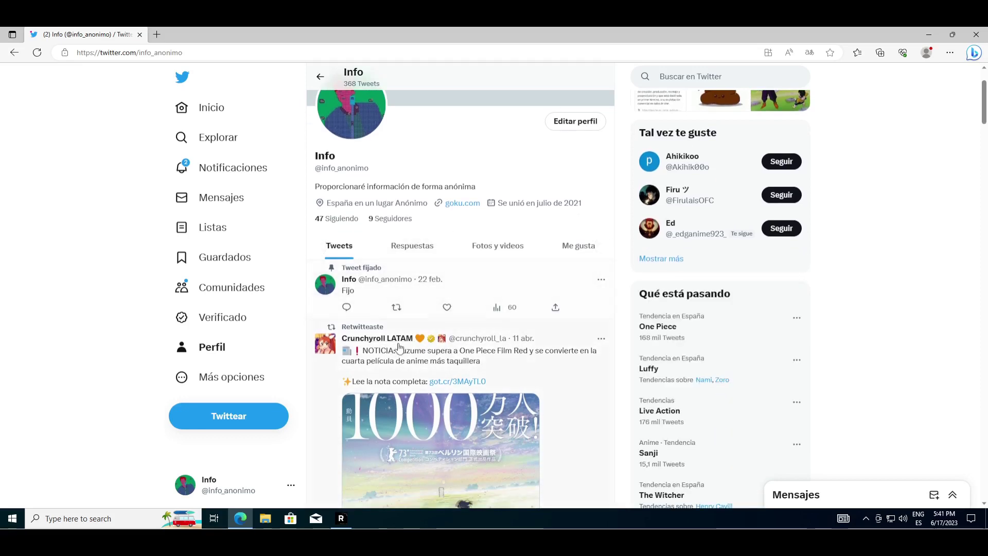
{"action": "left_click", "coordinate": [976, 34]}
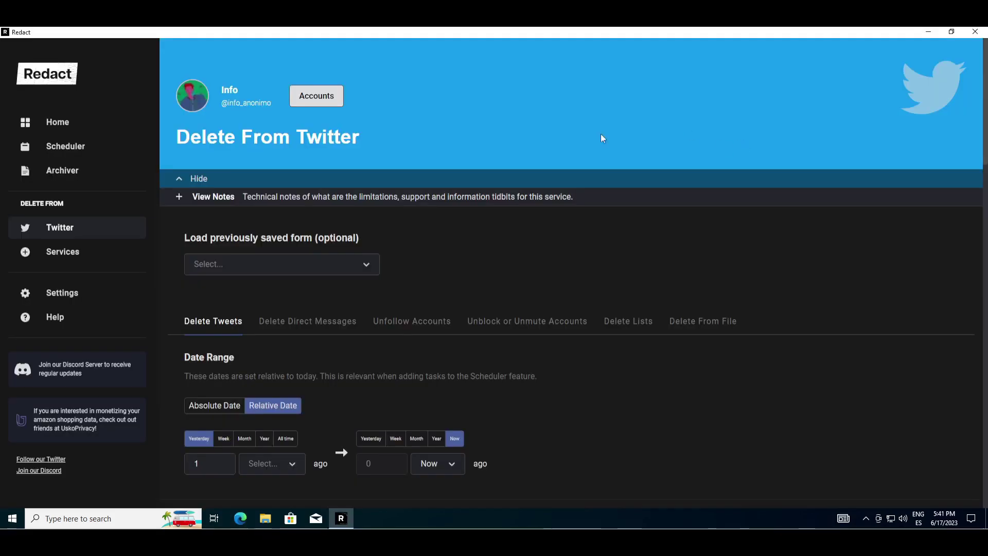
{"action": "left_click", "coordinate": [305, 102]}
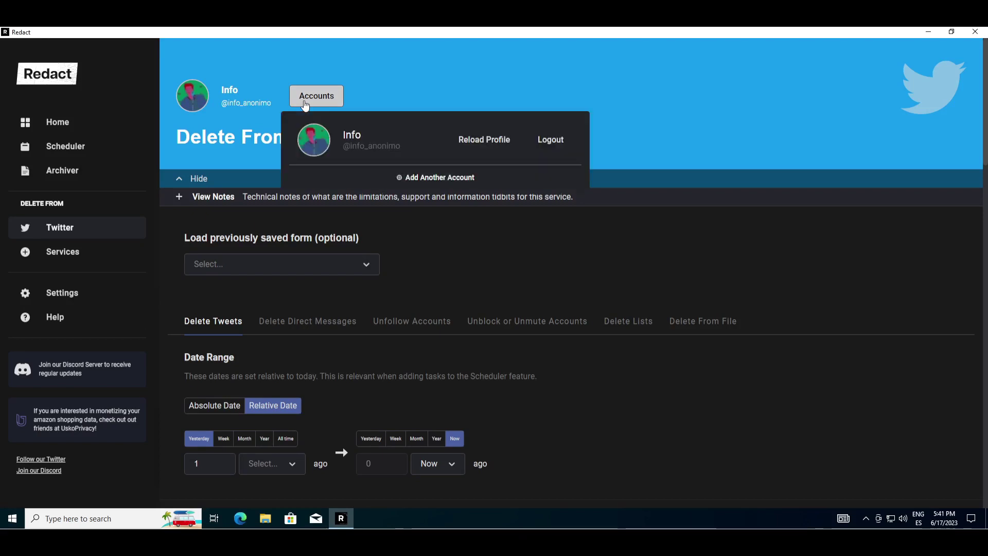
{"action": "left_click", "coordinate": [547, 144]}
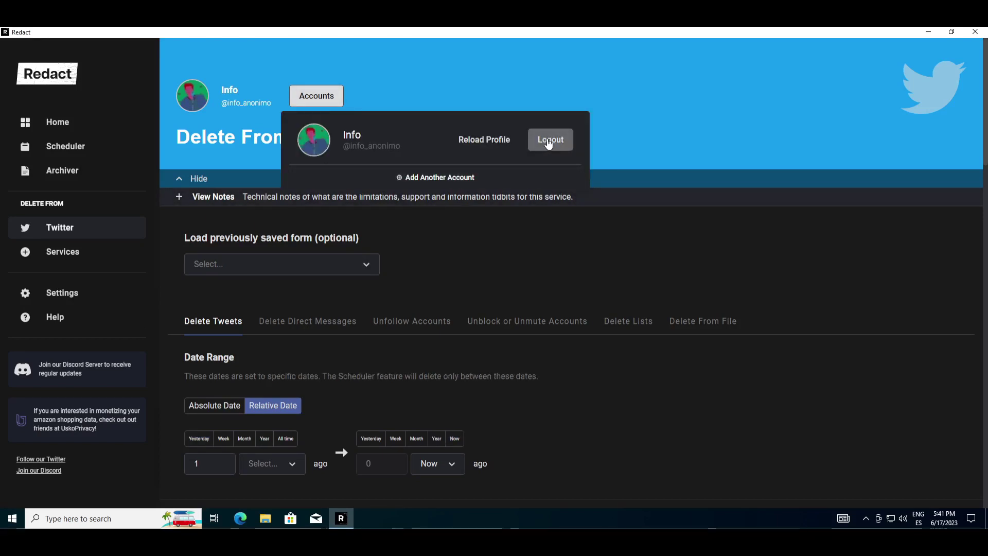